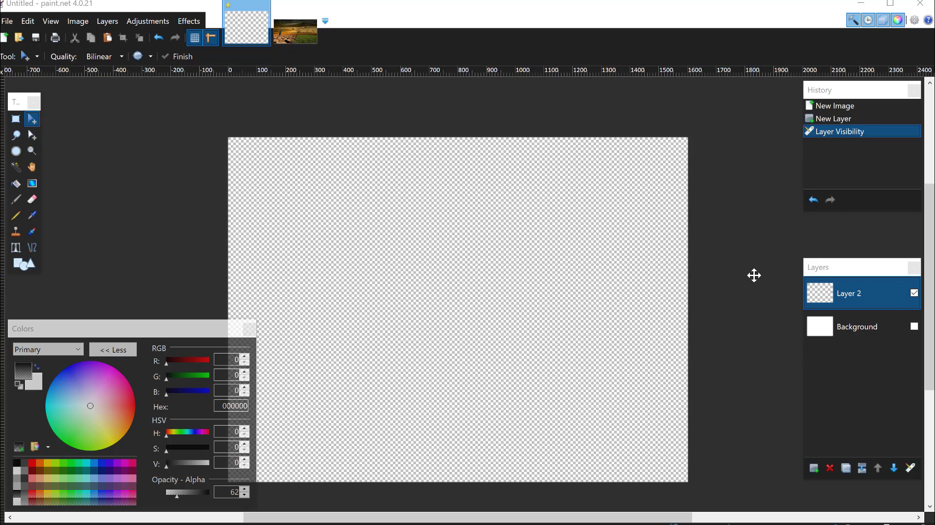
# Focus Paint.NET and make the Background layer active instead of Layer 2.
pyautogui.click(833, 268)
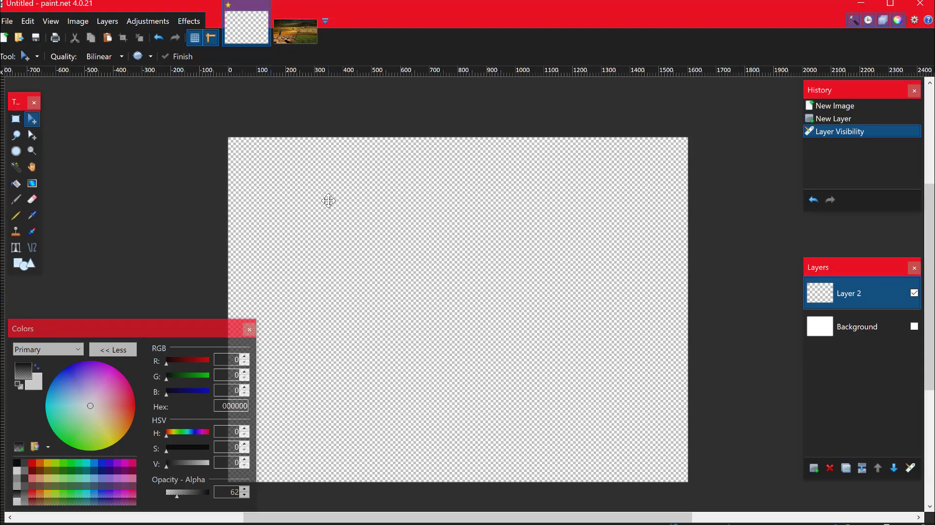
pyautogui.click(855, 335)
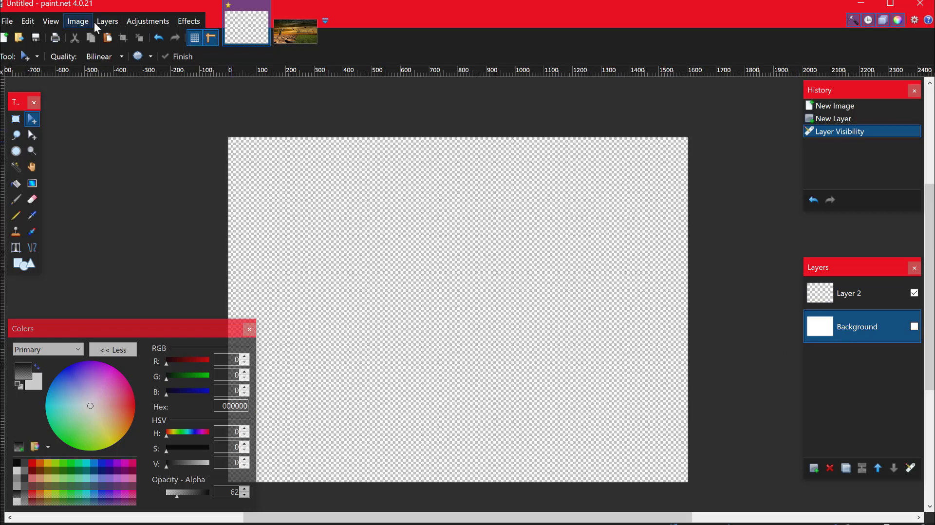
# Import 'Desert drought - Water Crisis Topic' from Making Images as a new layer.
pyautogui.click(98, 22)
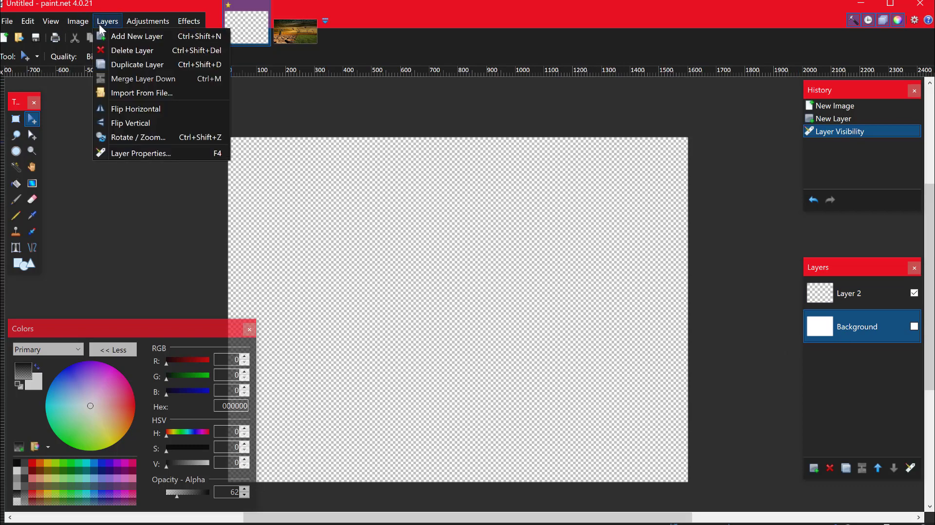
pyautogui.click(148, 93)
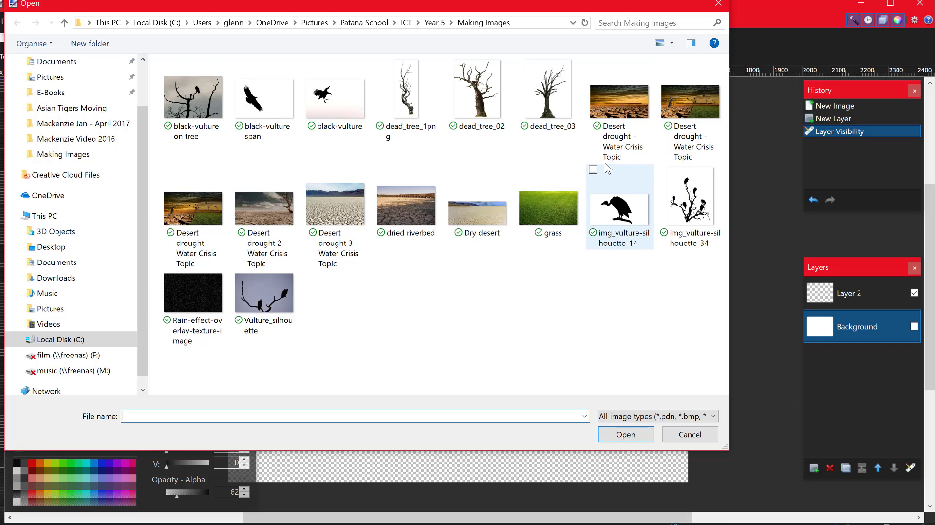
pyautogui.doubleClick(610, 119)
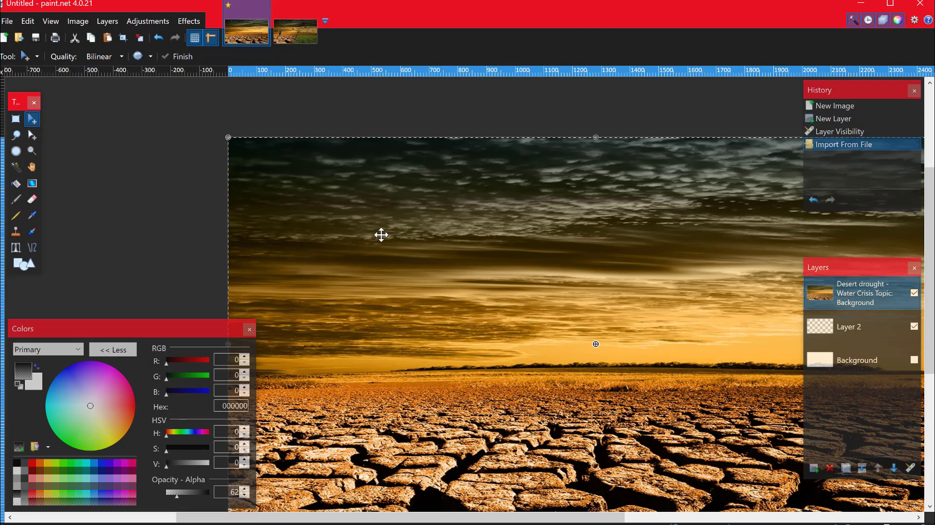
# Scroll and pan the canvas to view the whole desert drought photo.
pyautogui.keyDown('ctrl'); pyautogui.scroll(-2, 382, 235); pyautogui.keyUp('ctrl')
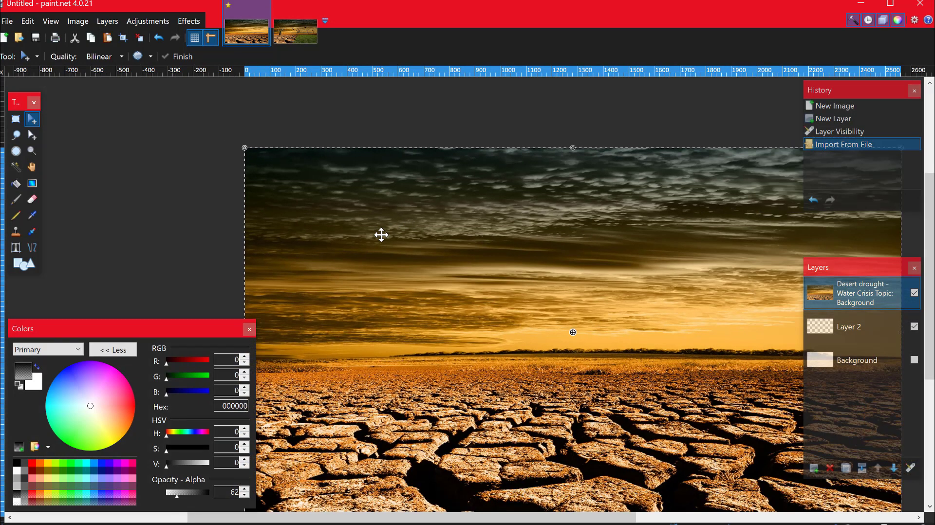
pyautogui.keyDown('ctrl'); pyautogui.scroll(-1, 381, 235); pyautogui.keyUp('ctrl')
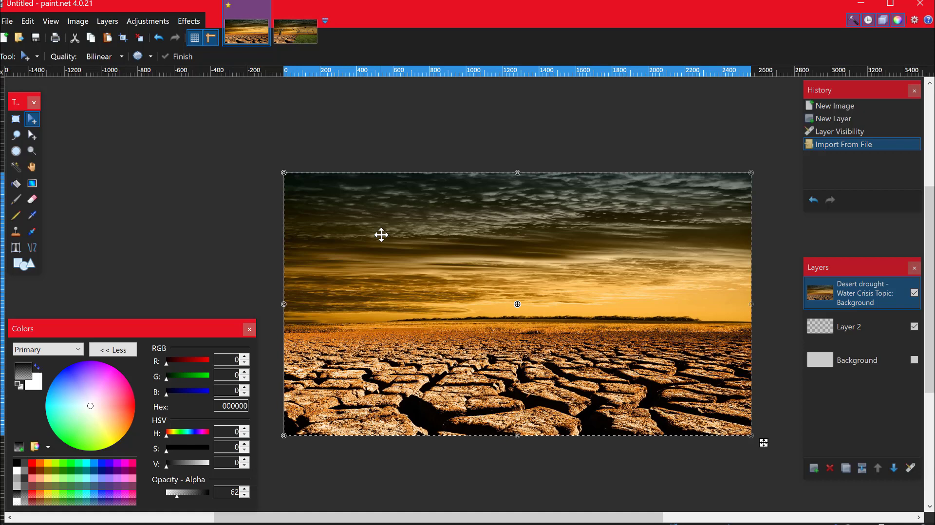
pyautogui.hscroll(1, 382, 234)
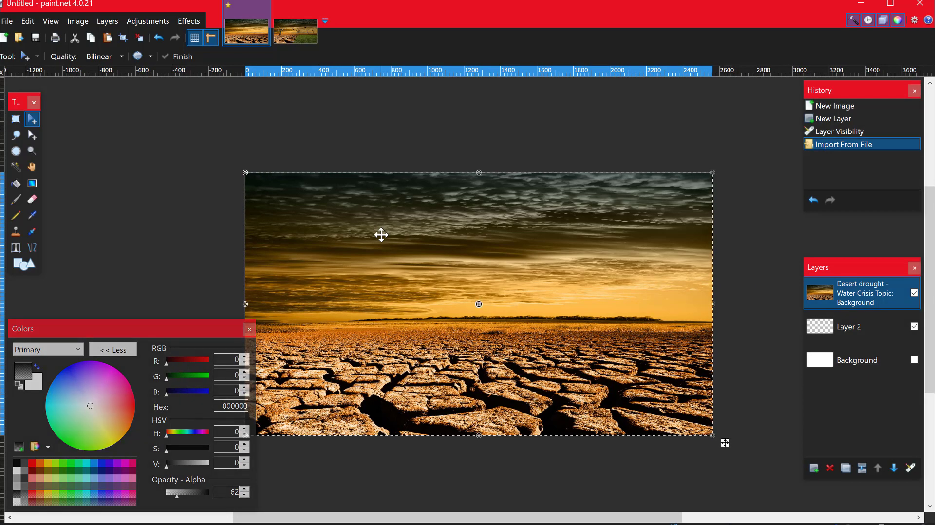
pyautogui.hscroll(1, 381, 235)
pyautogui.hscroll(-1, 381, 235)
pyautogui.hscroll(2, 382, 235)
pyautogui.hscroll(-3, 382, 235)
pyautogui.hscroll(2, 382, 235)
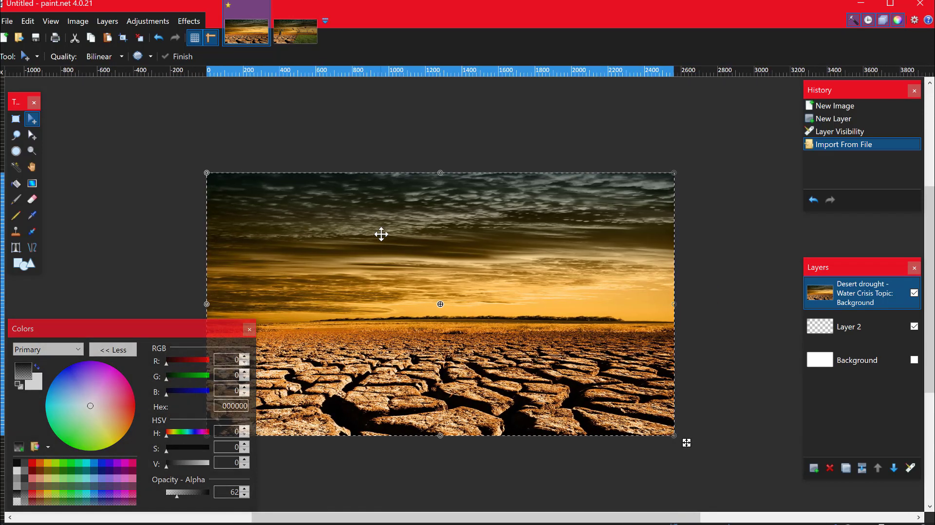
pyautogui.scroll(-1, 381, 235)
pyautogui.scroll(2, 382, 234)
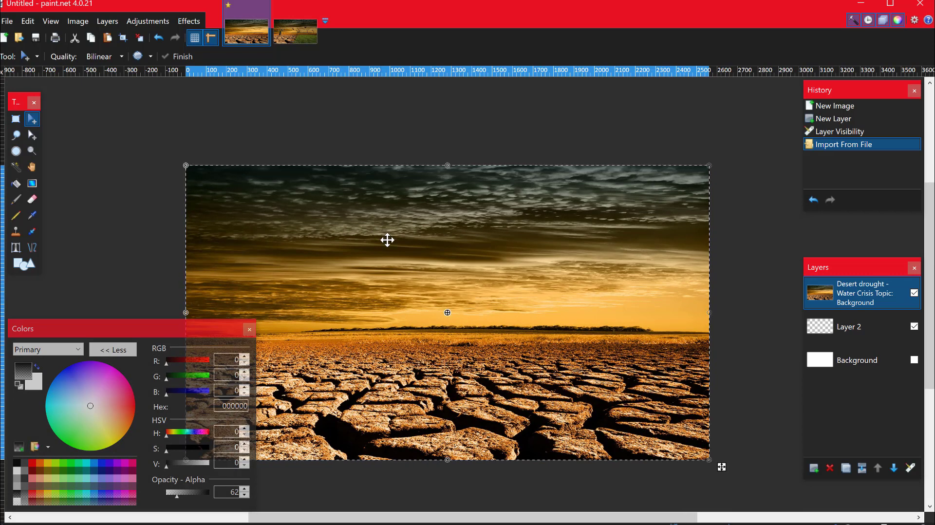
# Delete the empty Layer 2 and the white Background layer, then re-dock the Layers panel.
pyautogui.click(859, 328)
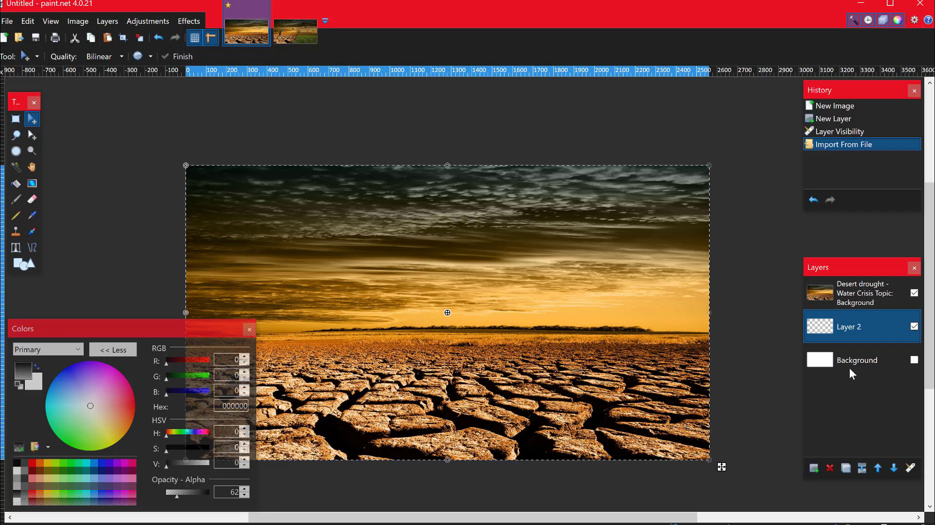
pyautogui.moveTo(828, 268); pyautogui.dragTo(409, 206)
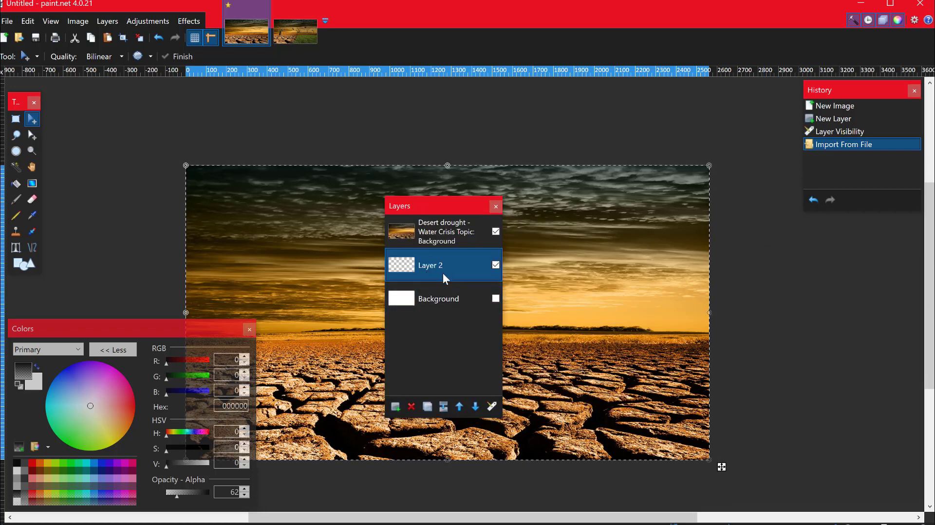
pyautogui.click(412, 407)
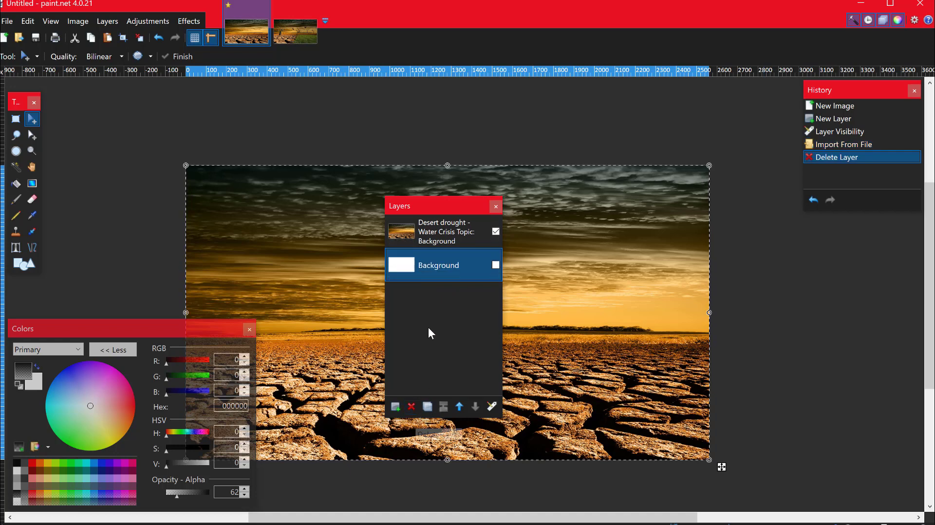
pyautogui.click(407, 407)
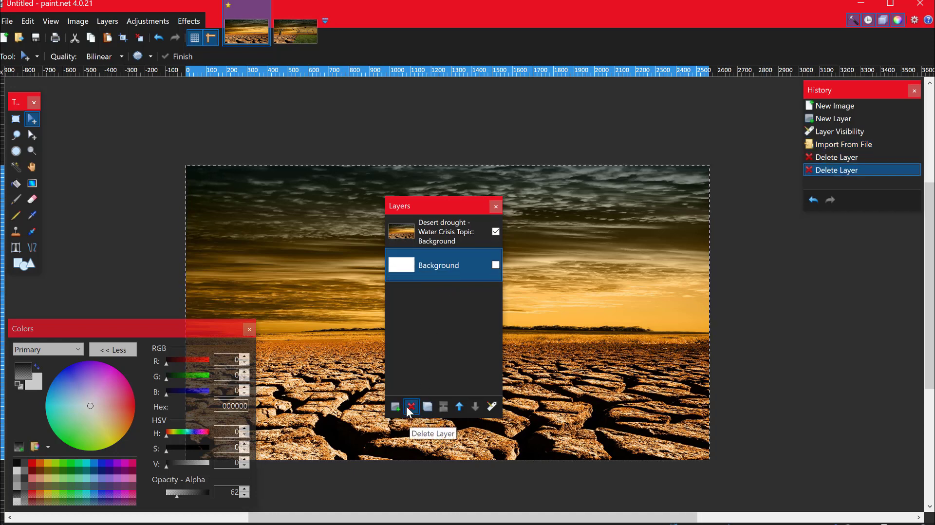
pyautogui.moveTo(429, 214); pyautogui.dragTo(799, 260)
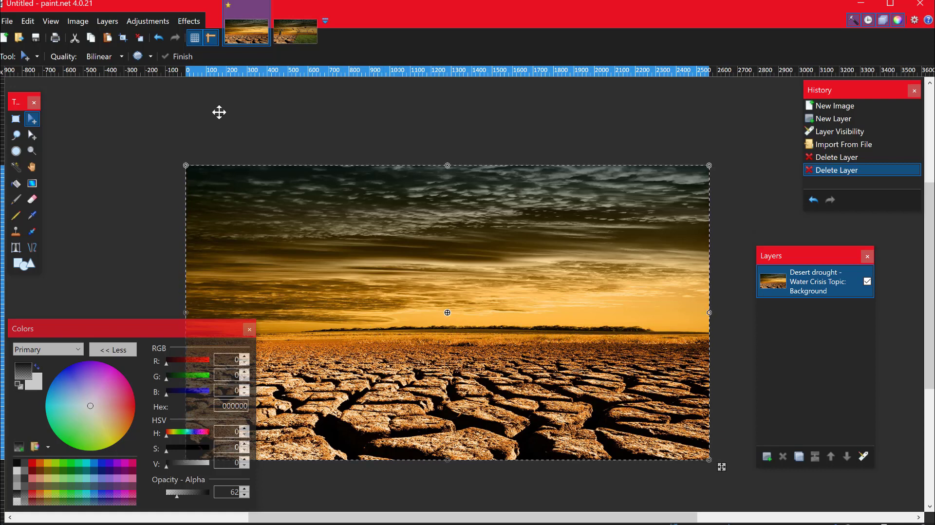
# Import the 'grass' photo as a new layer above the desert.
pyautogui.click(83, 22)
pyautogui.moveTo(101, 27)
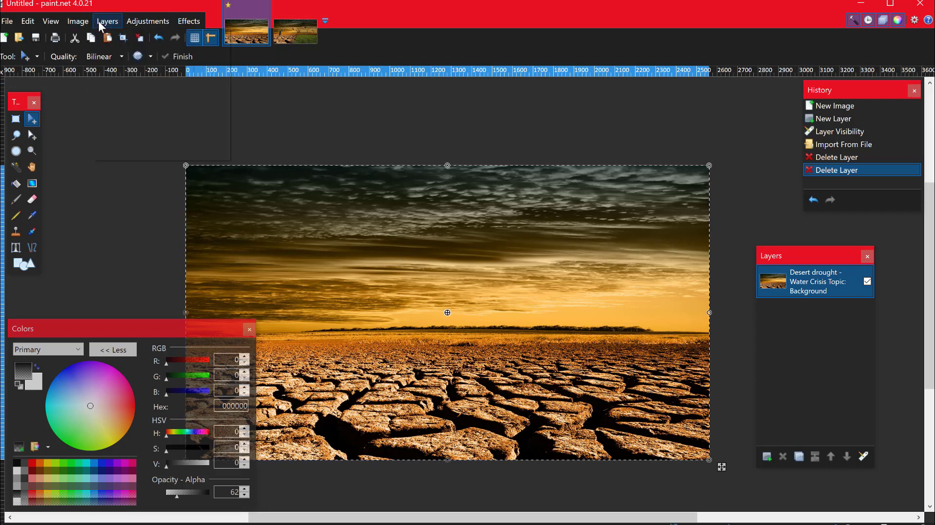
pyautogui.click(113, 93)
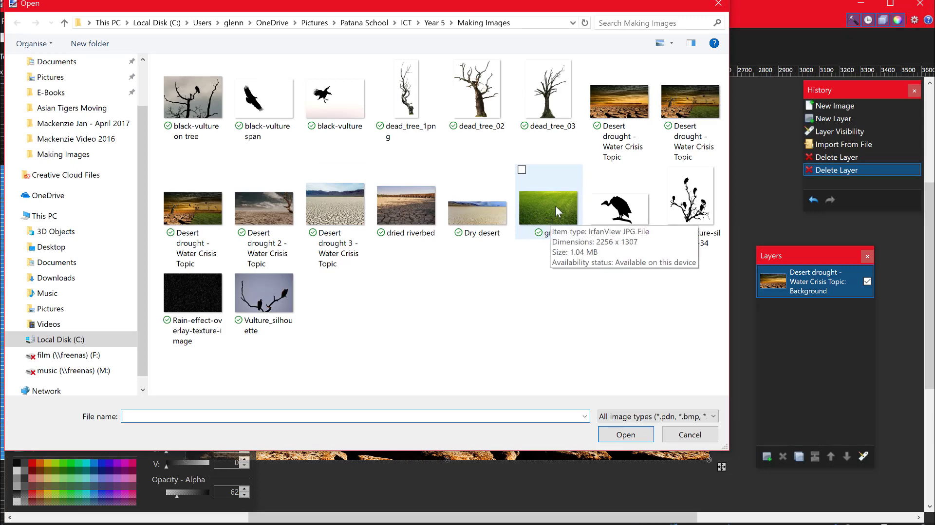
pyautogui.doubleClick(556, 207)
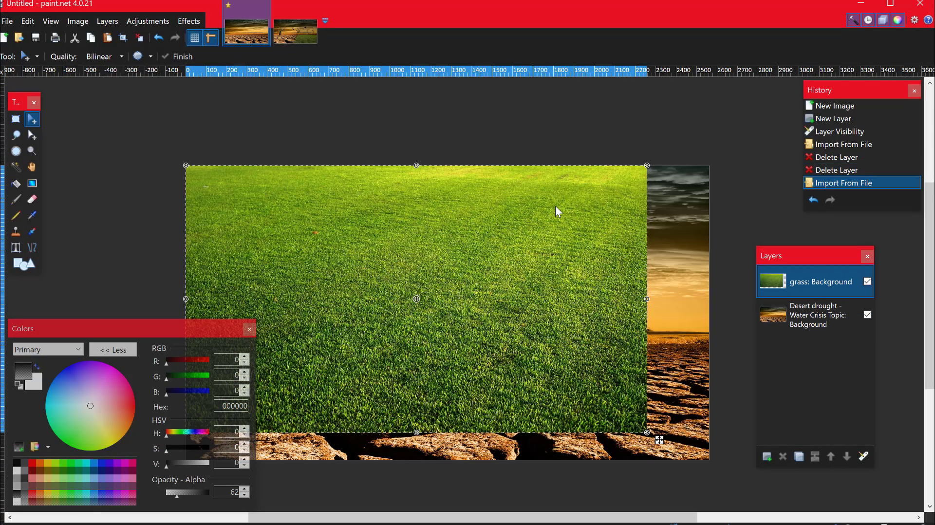
# Drag the grass layer around the landscape, ending up shifted to the right.
pyautogui.moveTo(534, 322); pyautogui.dragTo(482, 419)
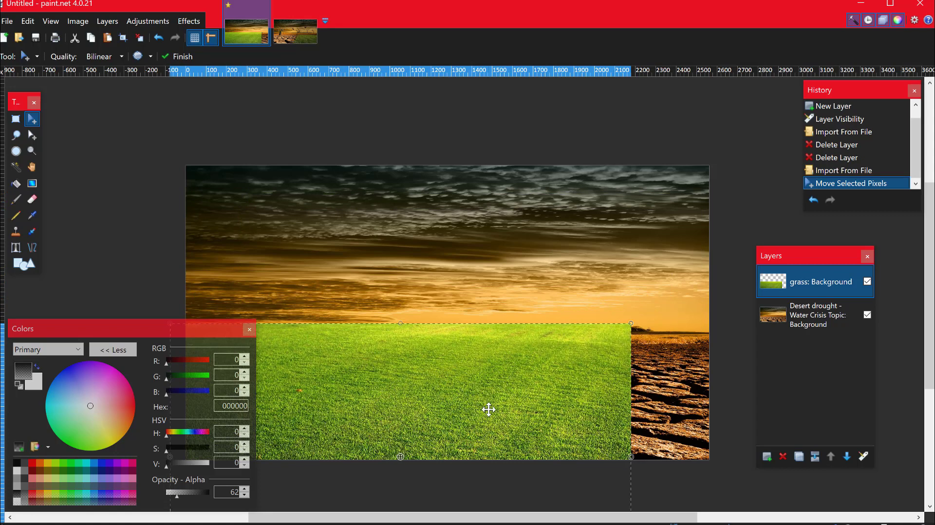
pyautogui.moveTo(487, 408); pyautogui.dragTo(484, 437)
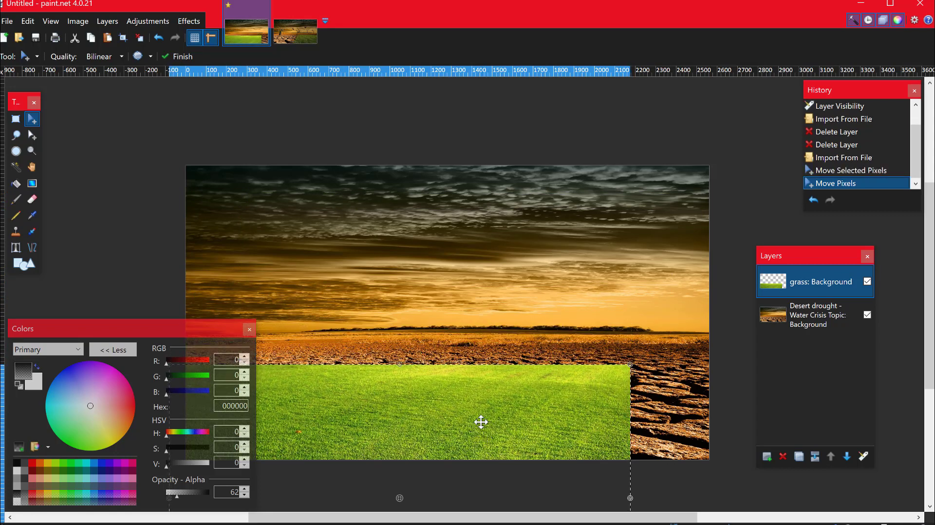
pyautogui.moveTo(388, 382); pyautogui.dragTo(321, 367)
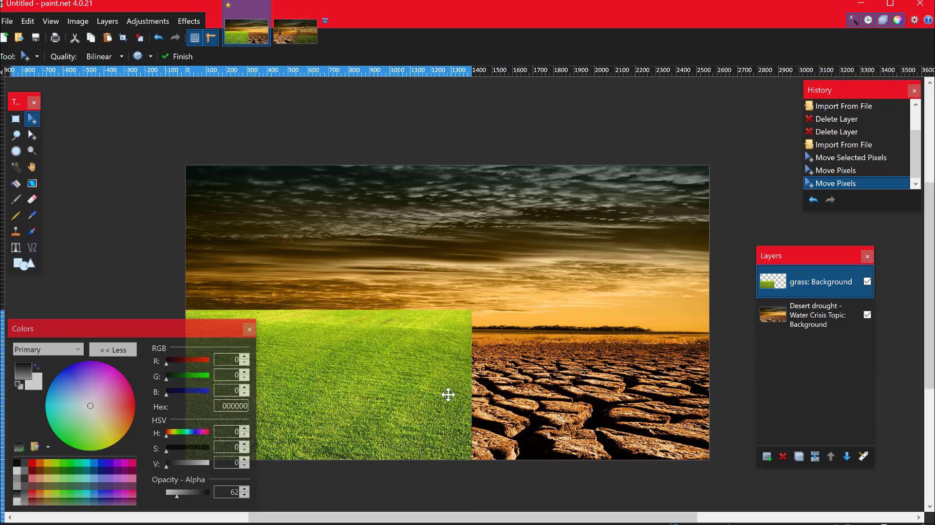
pyautogui.moveTo(446, 393); pyautogui.dragTo(616, 316)
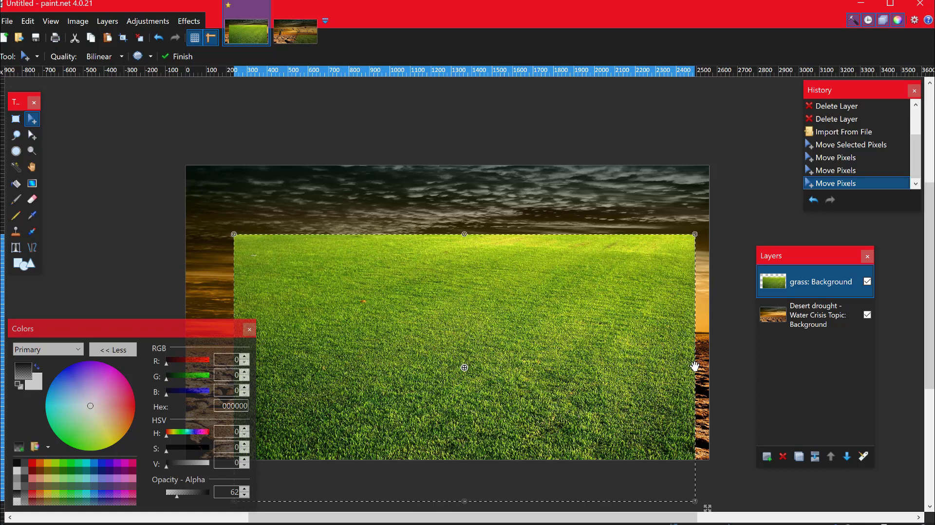
# Squeeze the grass into a narrow strip, widen it again, and shift it right-centre.
pyautogui.moveTo(695, 366); pyautogui.dragTo(202, 325)
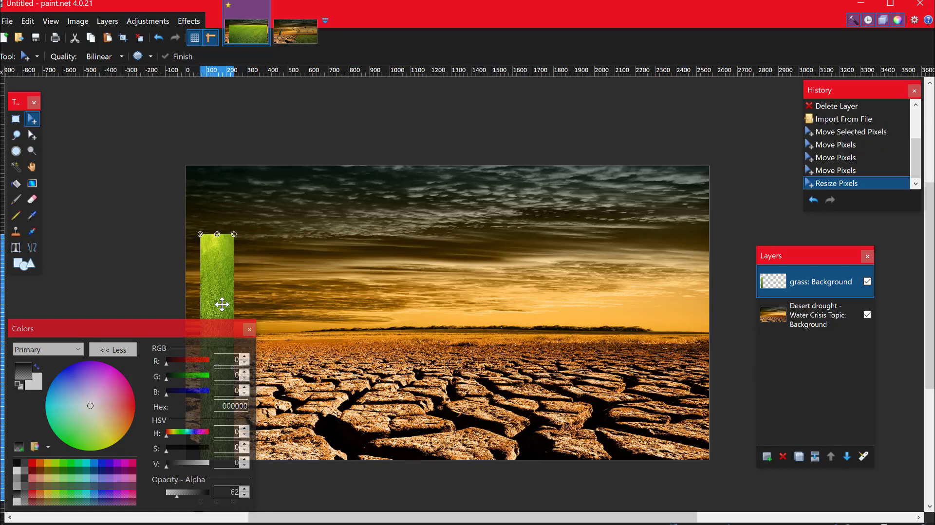
pyautogui.moveTo(309, 306); pyautogui.dragTo(359, 307)
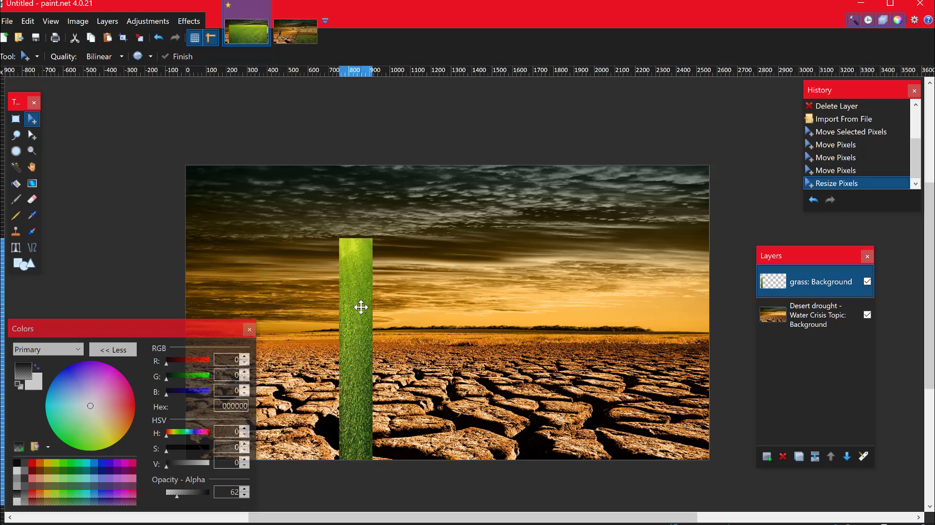
pyautogui.moveTo(374, 375); pyautogui.dragTo(642, 378)
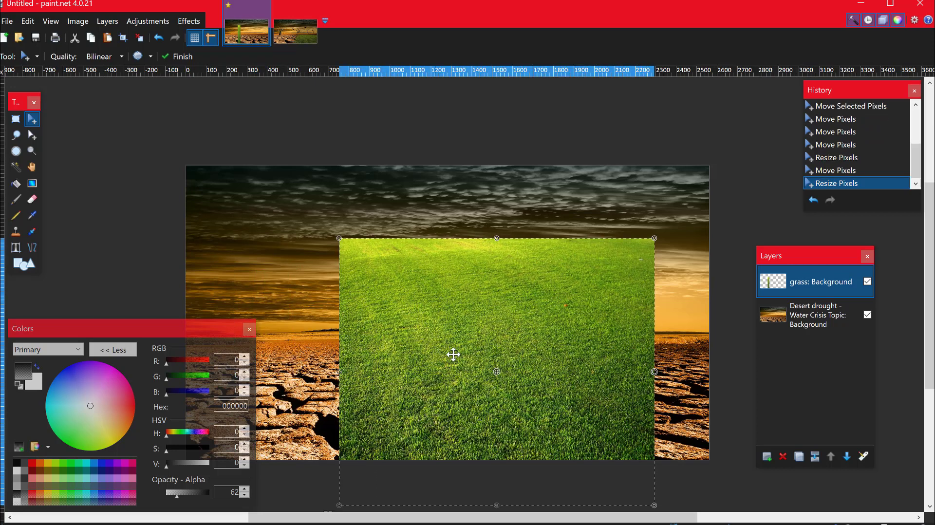
pyautogui.moveTo(461, 355); pyautogui.dragTo(450, 246)
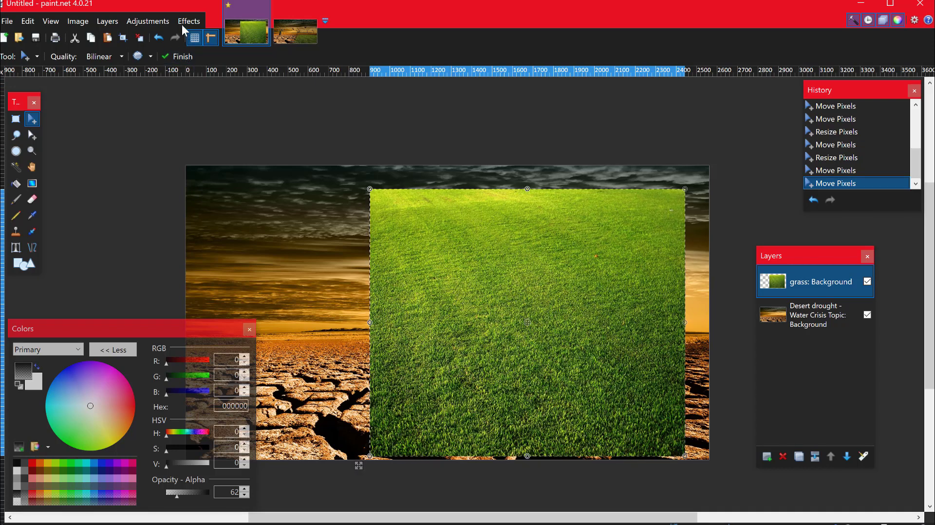
# Apply a Rotate / Zoom roll tilt so the grass lies back in perspective.
pyautogui.click(148, 21)
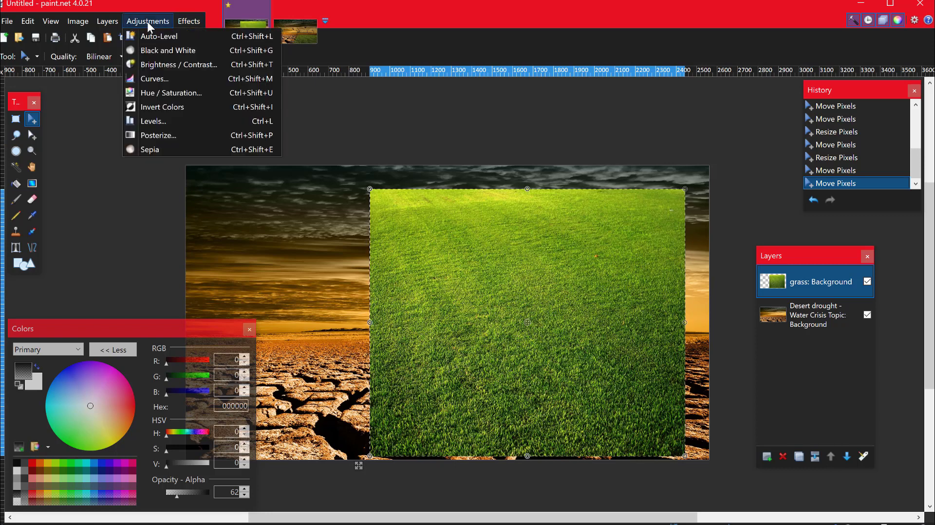
pyautogui.moveTo(107, 22)
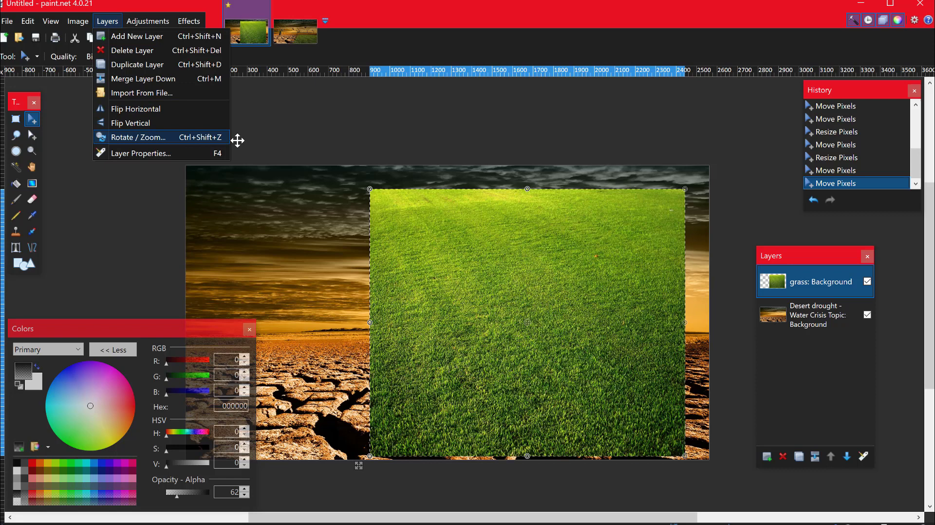
pyautogui.click(150, 136)
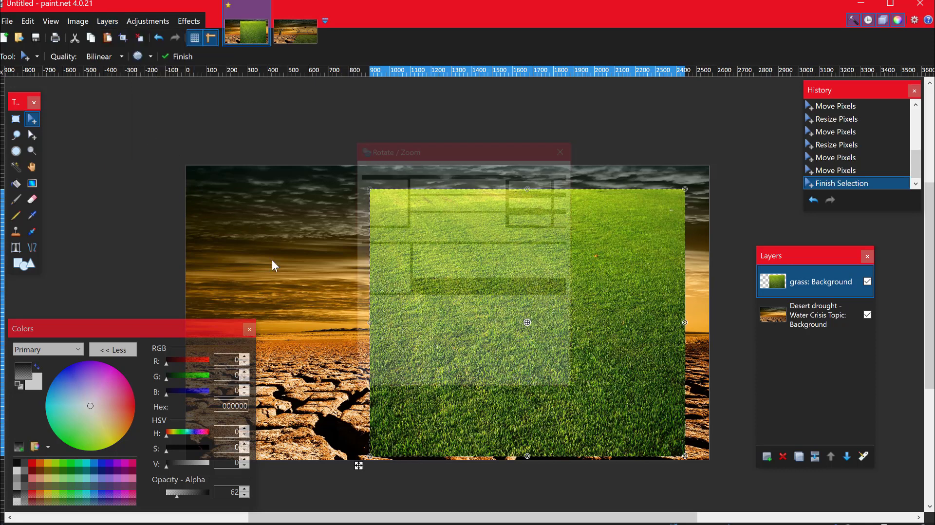
pyautogui.moveTo(442, 147); pyautogui.dragTo(138, 158)
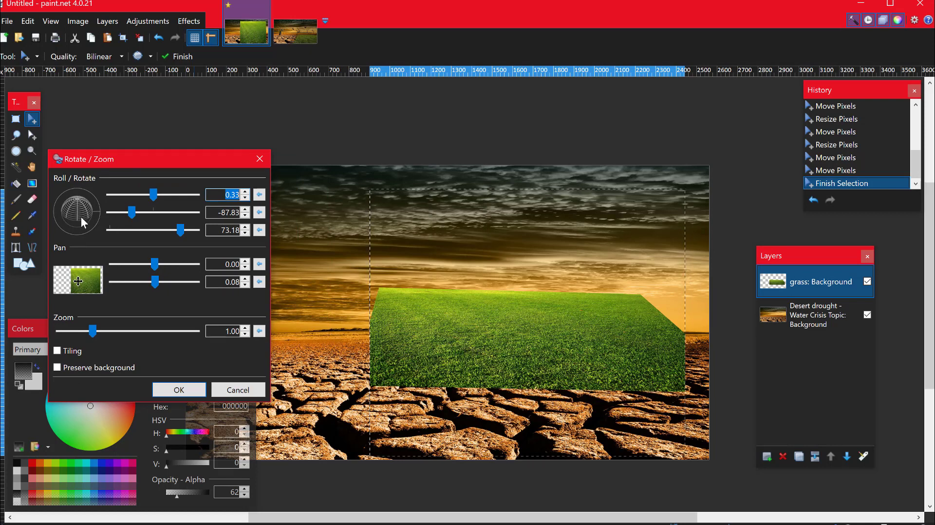
pyautogui.moveTo(77, 209)
pyautogui.mouseDown()
pyautogui.moveTo(76, 220)
pyautogui.moveTo(81, 210)
pyautogui.mouseUp()
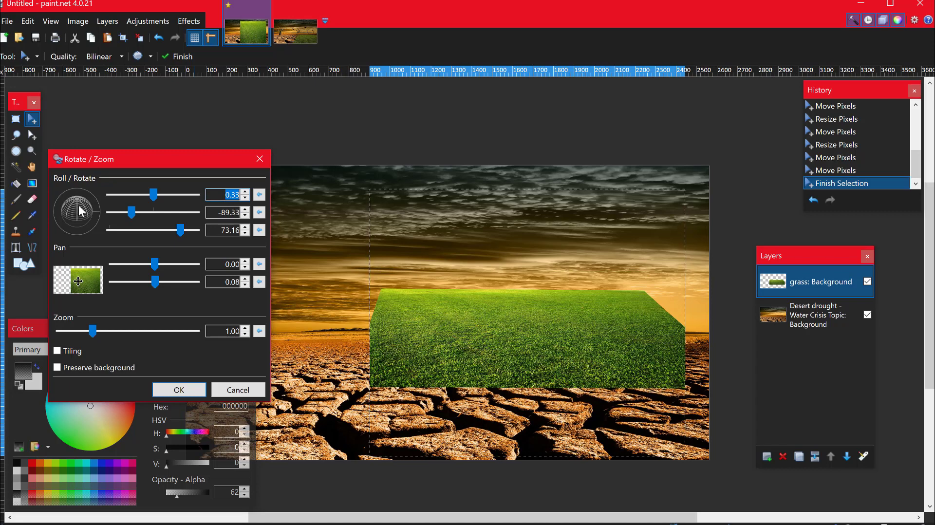
pyautogui.moveTo(78, 207); pyautogui.dragTo(79, 208)
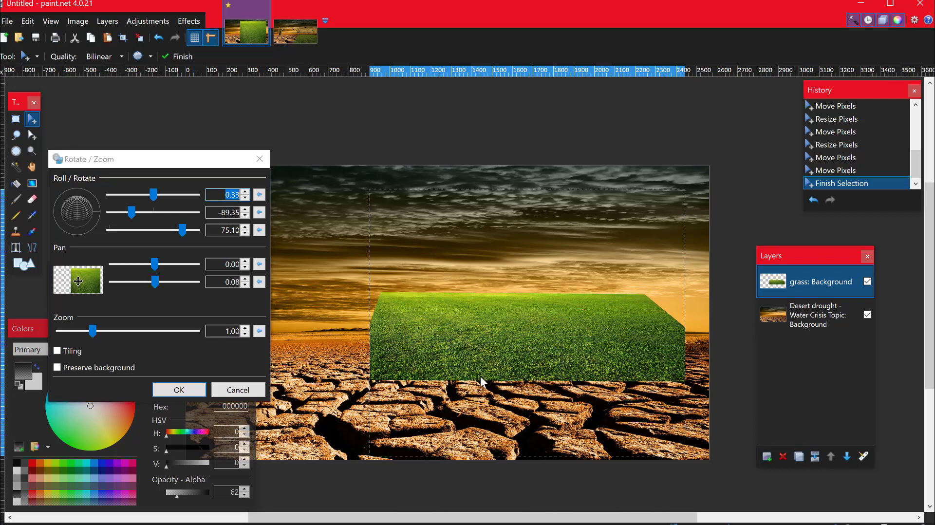
pyautogui.click(179, 389)
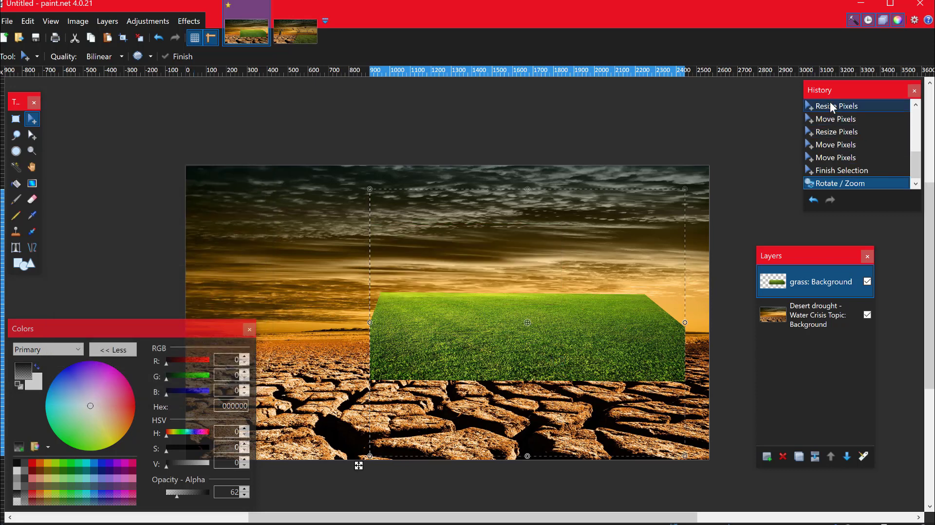
# Move the tilted grass down-right and stretch it taller to meet the canvas edges.
pyautogui.moveTo(510, 371); pyautogui.dragTo(550, 431)
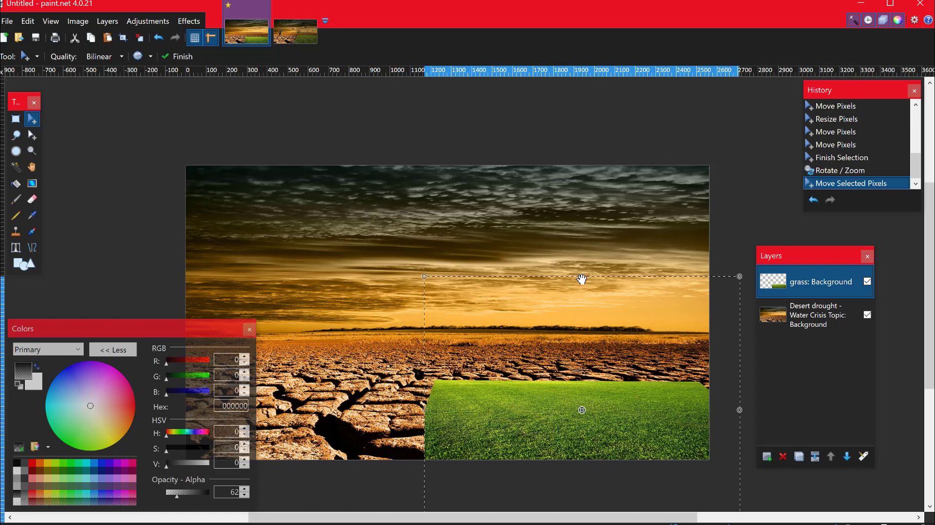
pyautogui.moveTo(582, 277); pyautogui.dragTo(547, 204)
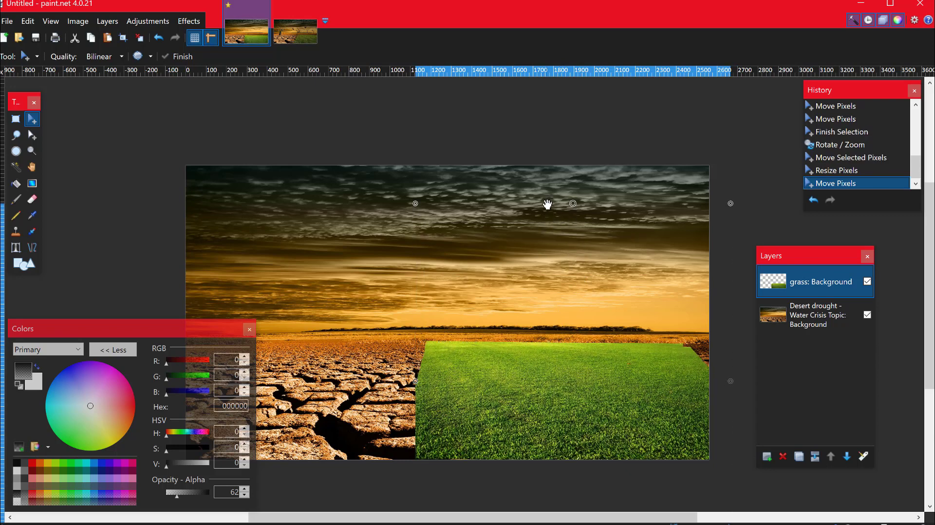
pyautogui.moveTo(574, 361); pyautogui.dragTo(576, 354)
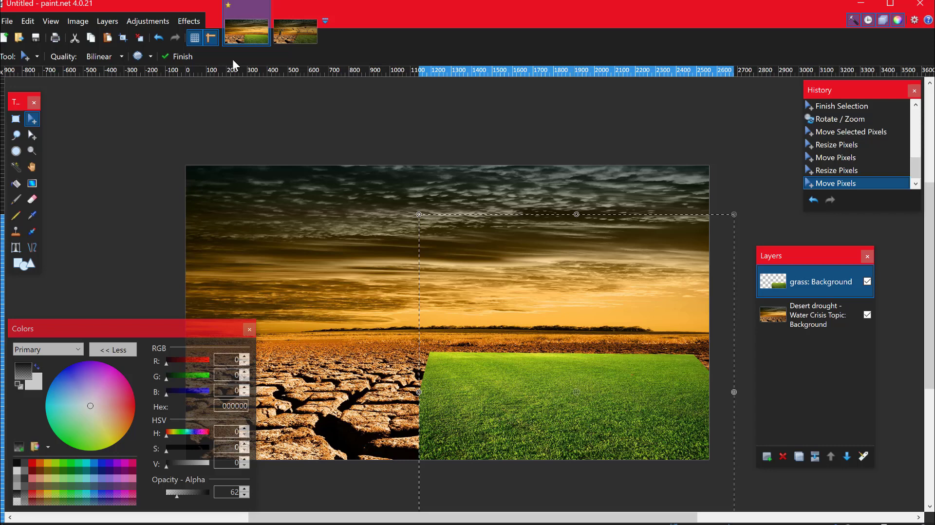
pyautogui.click(116, 22)
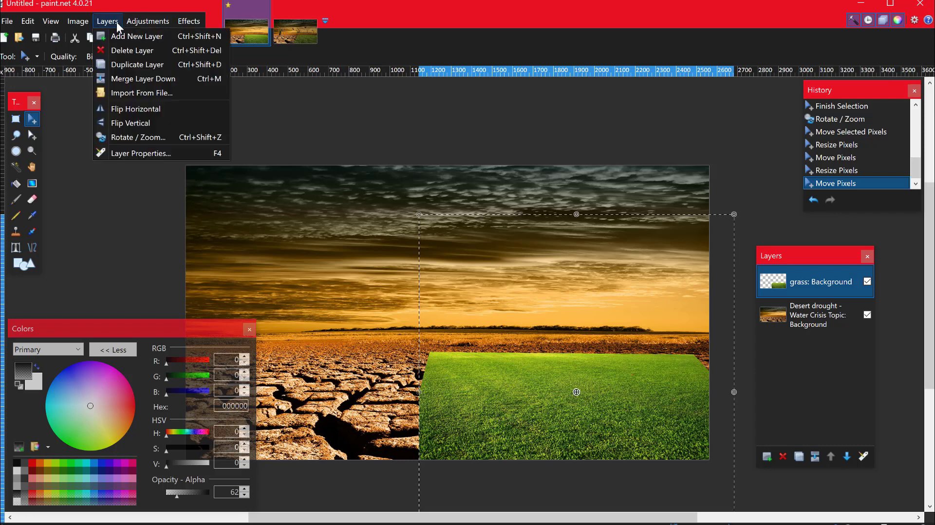
# Reapply Rotate / Zoom with a gentler tilt of about 40 to flatten the grass.
pyautogui.click(130, 133)
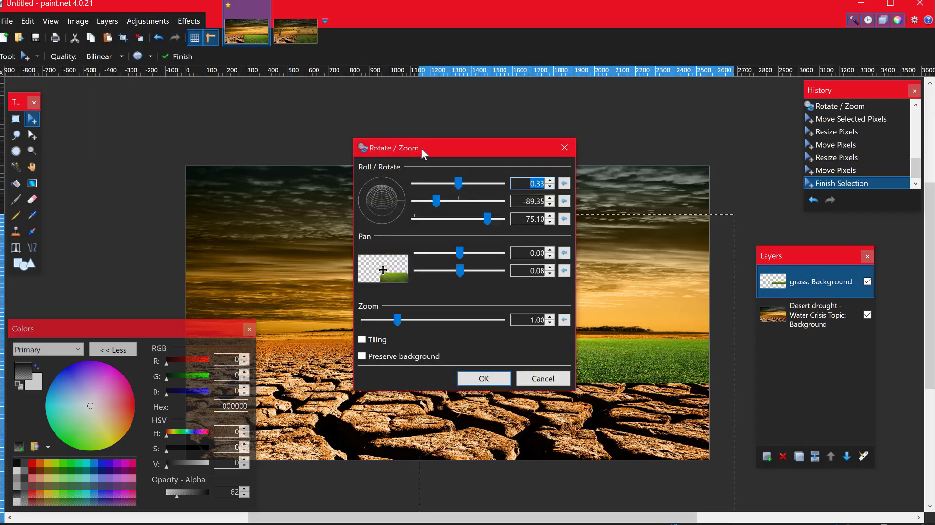
pyautogui.moveTo(421, 148); pyautogui.dragTo(153, 142)
pyautogui.moveTo(122, 193); pyautogui.dragTo(119, 194)
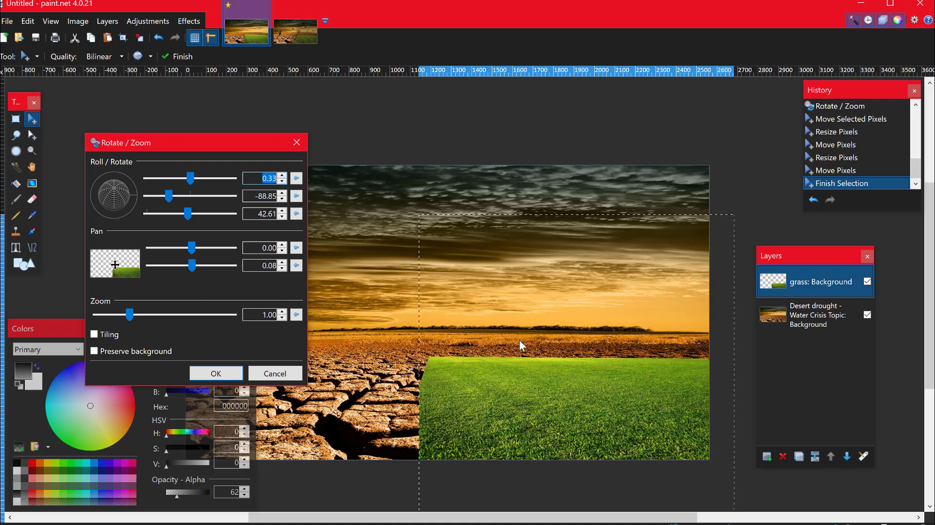
pyautogui.moveTo(108, 199); pyautogui.dragTo(112, 201)
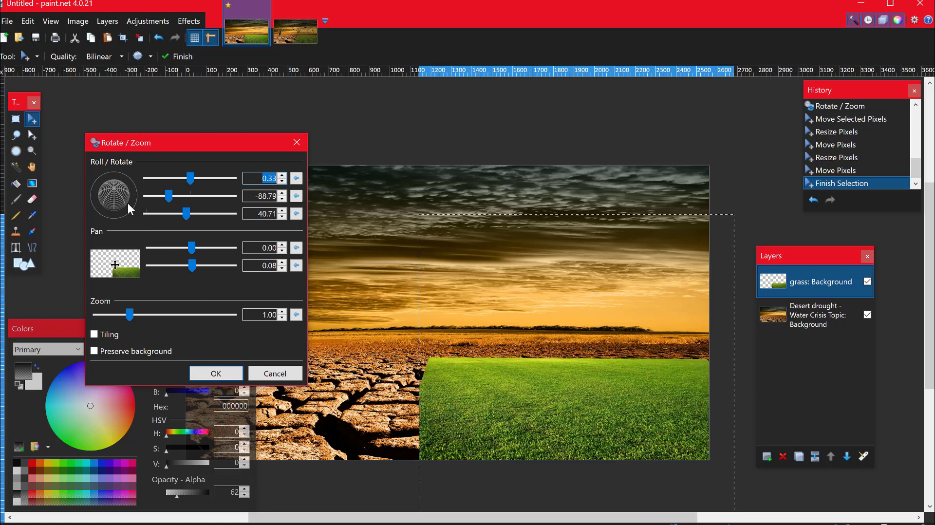
pyautogui.click(215, 374)
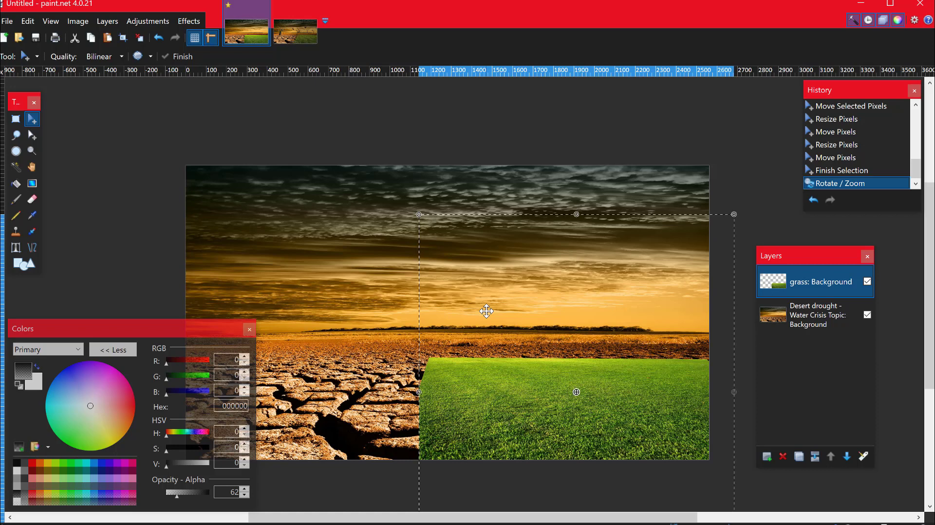
# Deselect, then lower the grass layer's opacity from 255 to 199 in Layer Properties.
pyautogui.hotkey('ctrl', 'd')
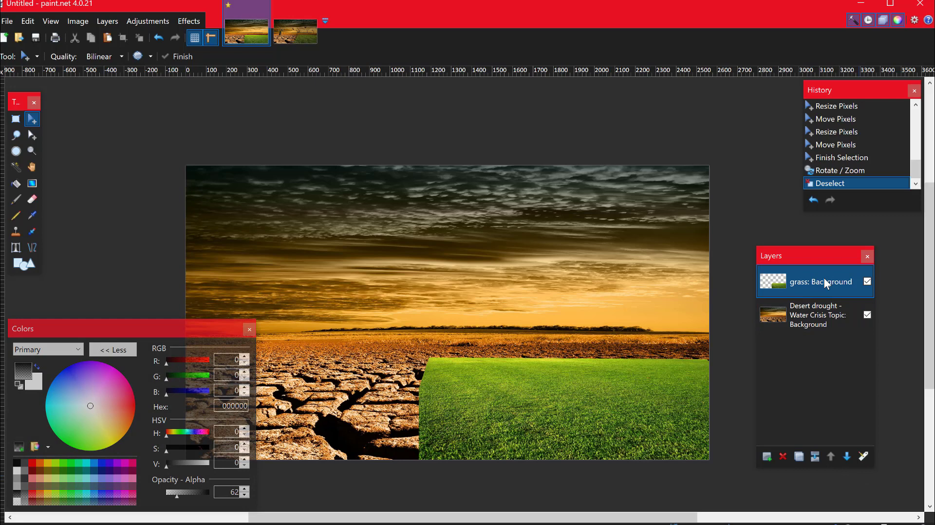
pyautogui.click(863, 458)
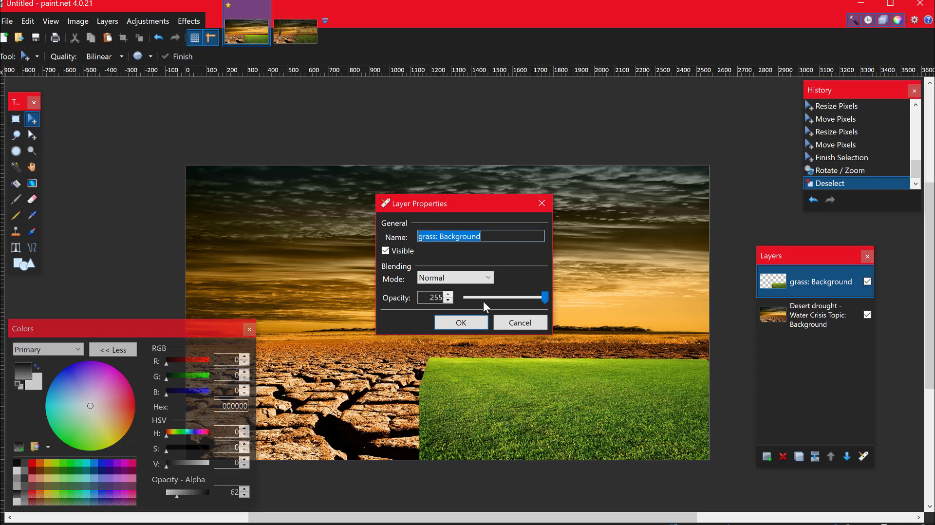
pyautogui.moveTo(474, 204); pyautogui.dragTo(238, 199)
pyautogui.moveTo(305, 291); pyautogui.dragTo(285, 290)
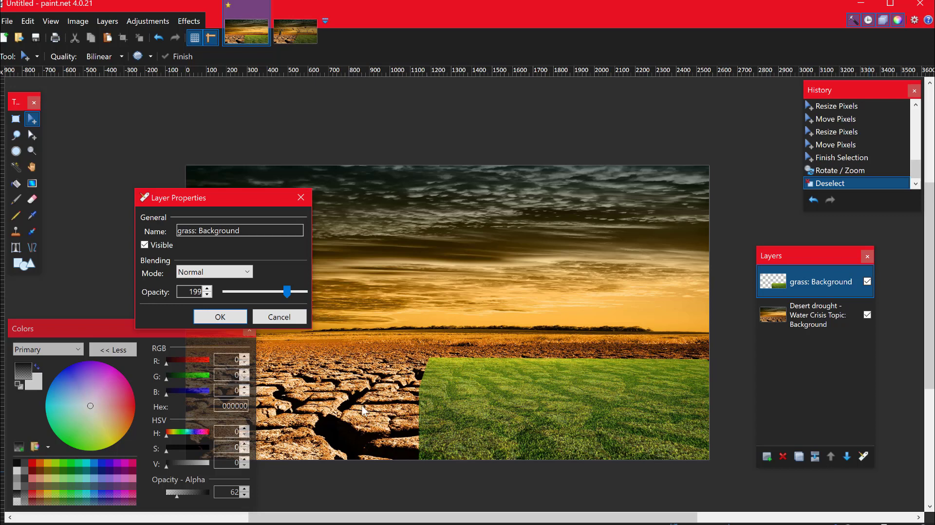
# Commit the grass layer's reduced opacity and give the Eraser a 400 brush width.
pyautogui.click(219, 317)
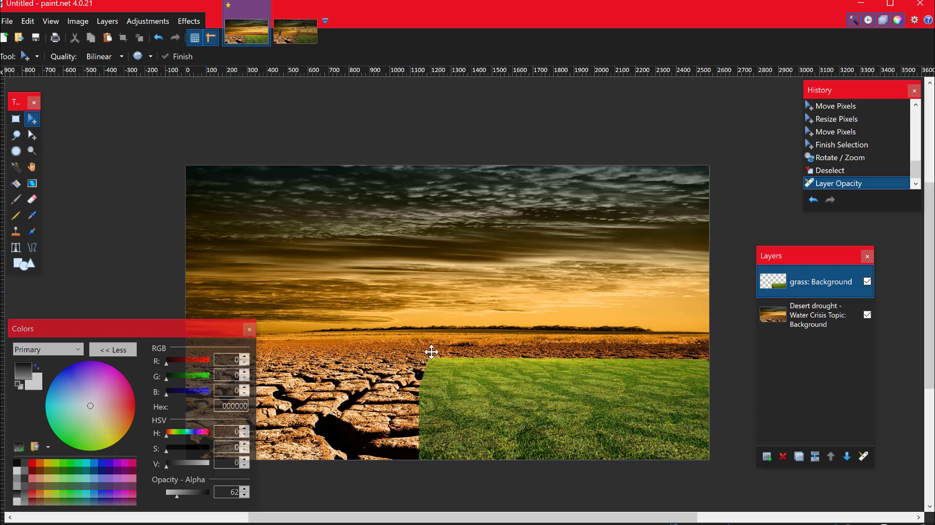
pyautogui.press('e')
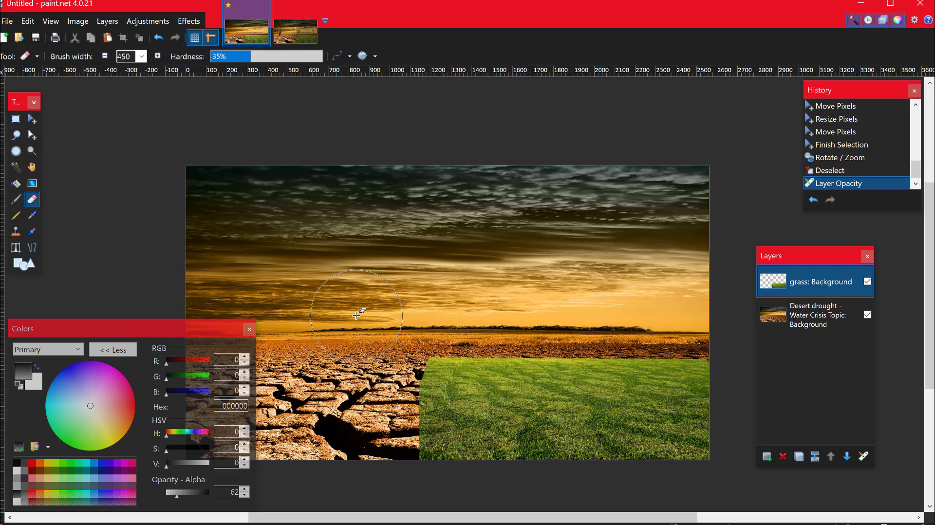
pyautogui.click(140, 56)
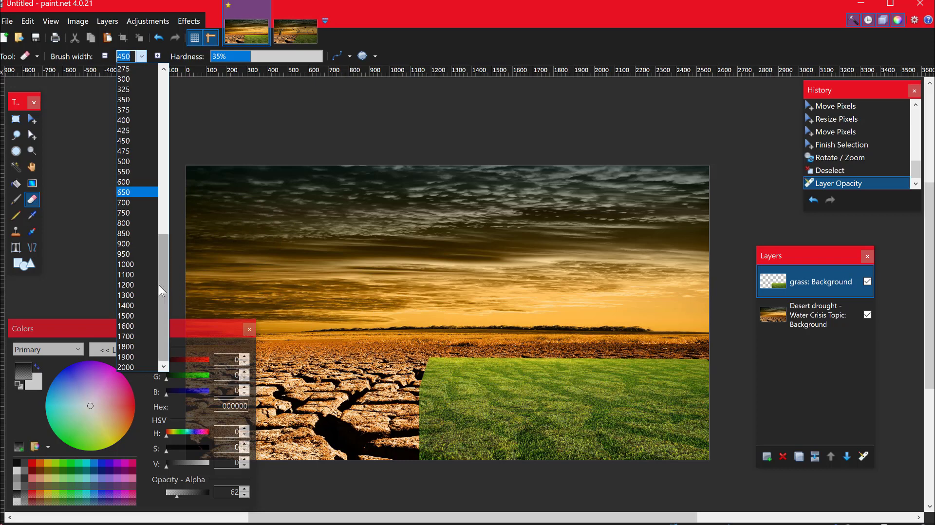
pyautogui.moveTo(163, 280); pyautogui.dragTo(165, 151)
pyautogui.click(124, 136)
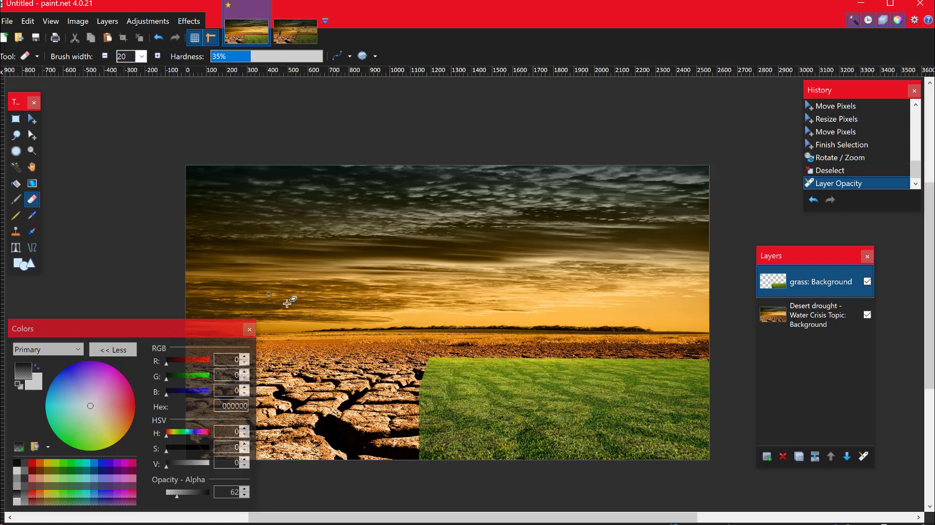
pyautogui.click(142, 57)
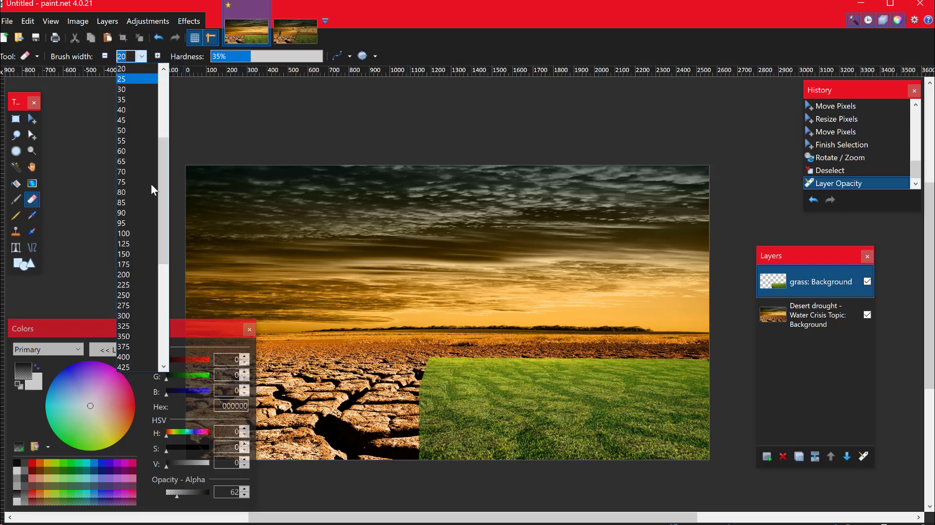
pyautogui.click(128, 347)
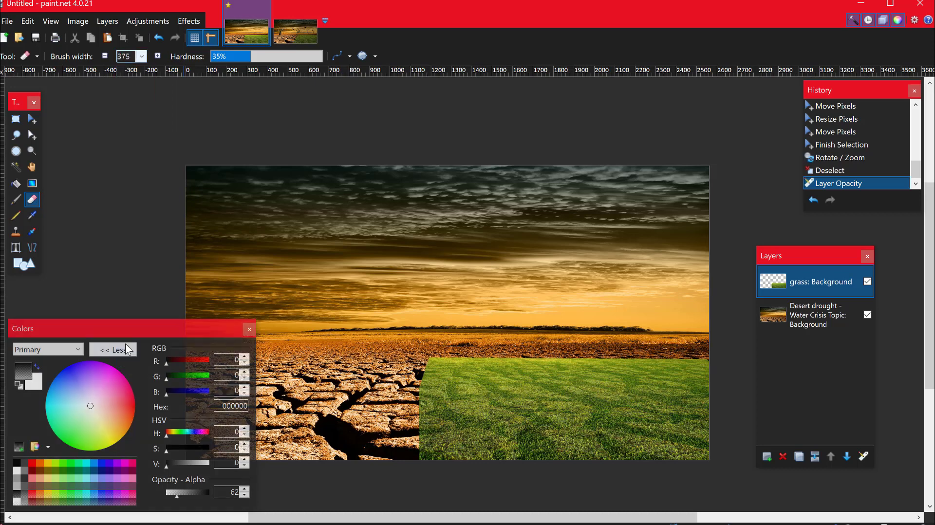
pyautogui.click(140, 57)
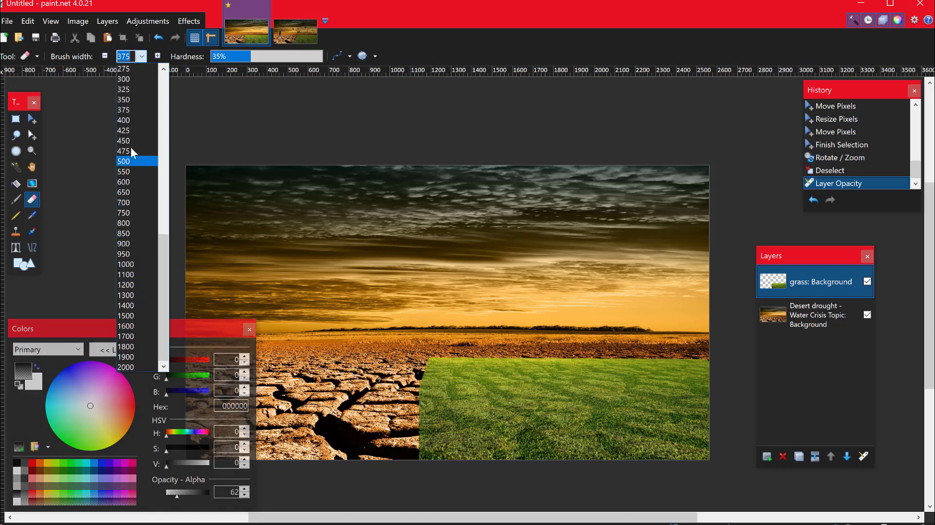
pyautogui.click(130, 120)
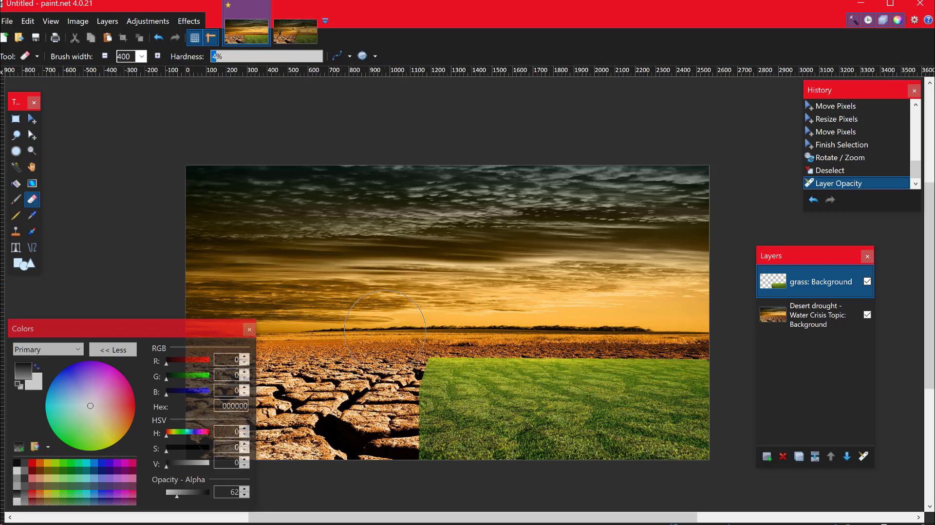
# Soft-erase the grass along the horizon and fade its lower-left edge into the cracked earth.
pyautogui.click(474, 322)
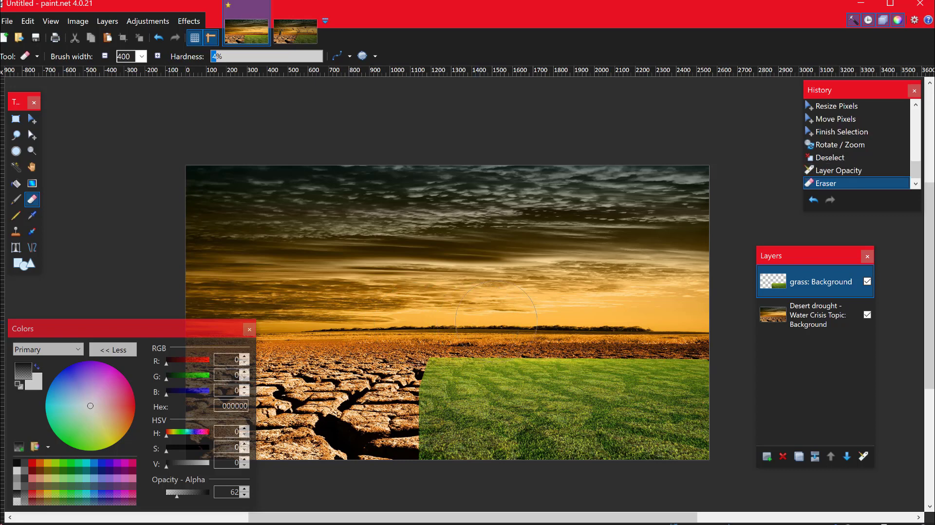
pyautogui.moveTo(603, 319)
pyautogui.mouseDown()
pyautogui.moveTo(710, 315)
pyautogui.moveTo(702, 314)
pyautogui.mouseUp()
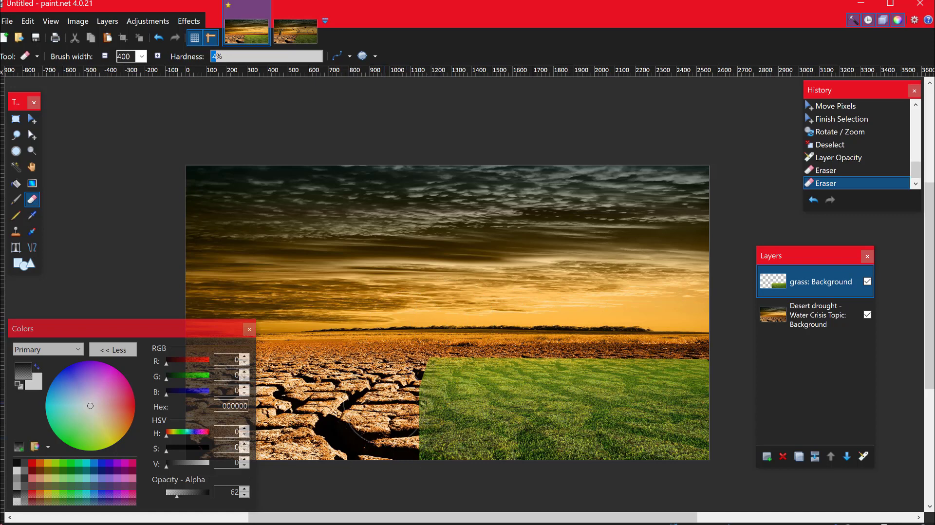
pyautogui.click(384, 430)
pyautogui.click(384, 430)
pyautogui.click(384, 431)
pyautogui.click(383, 431)
pyautogui.click(384, 430)
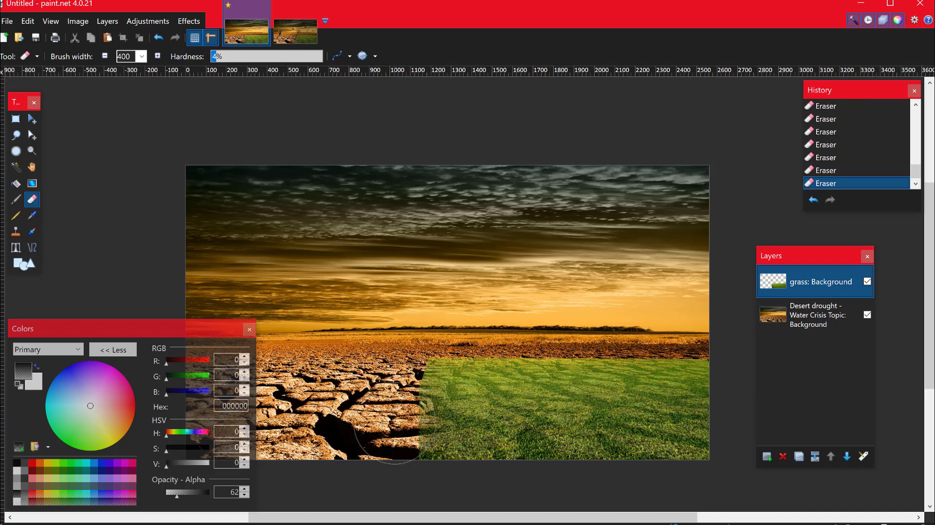